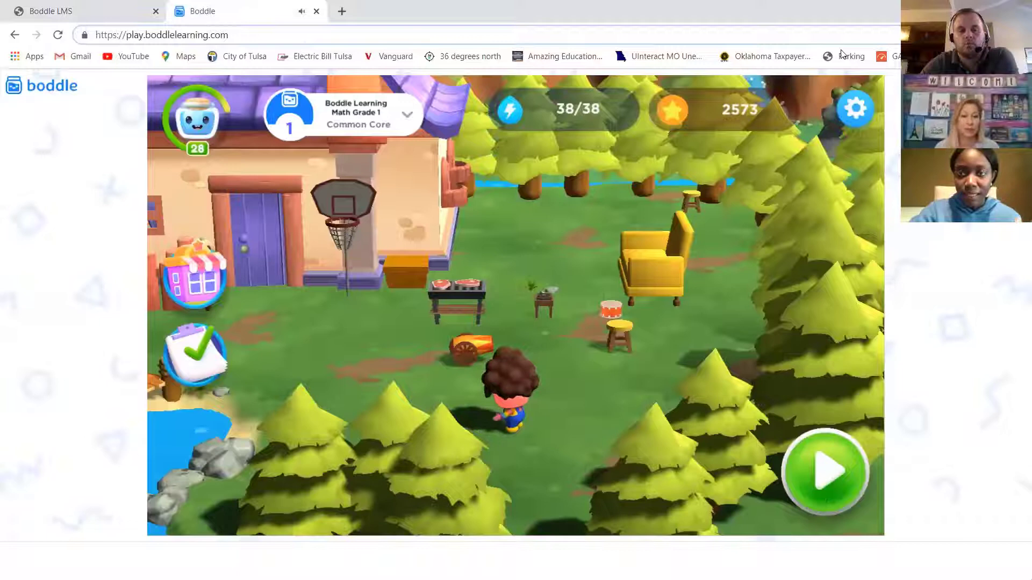
# Step: Go full screen, walk the character past the house toward the trees, then start a math round
pyautogui.click(385, 283)
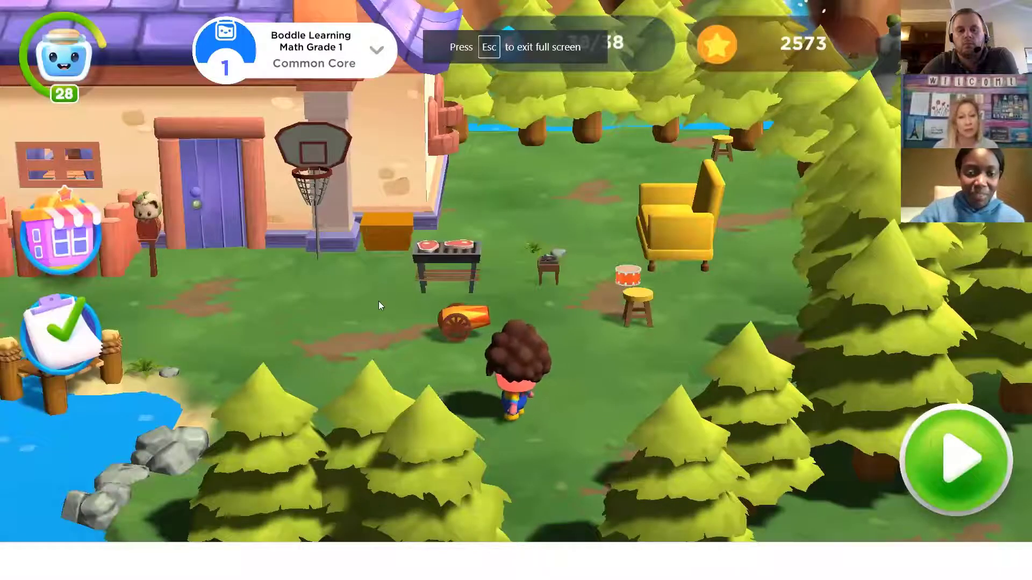
pyautogui.click(379, 295)
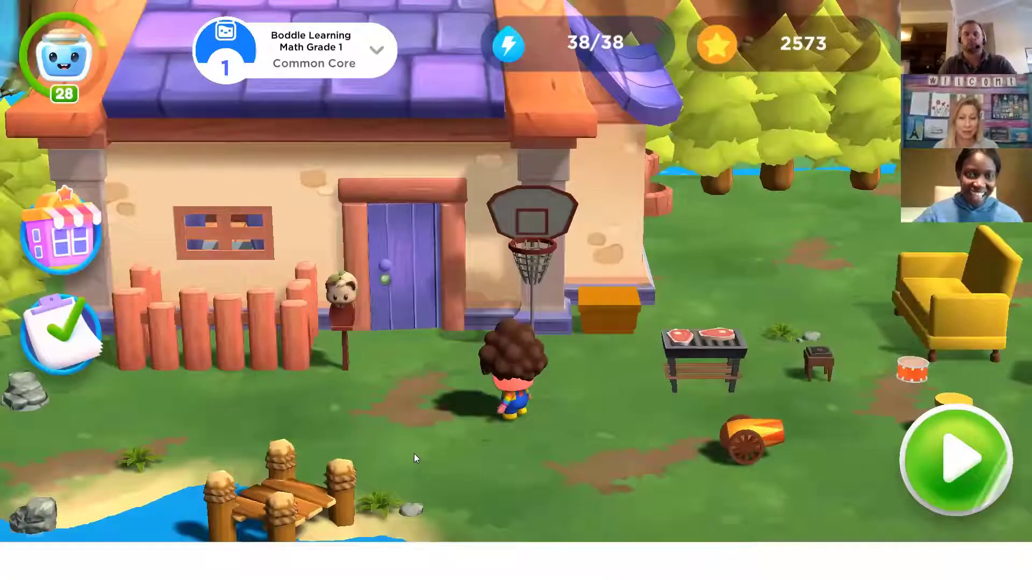
pyautogui.click(390, 370)
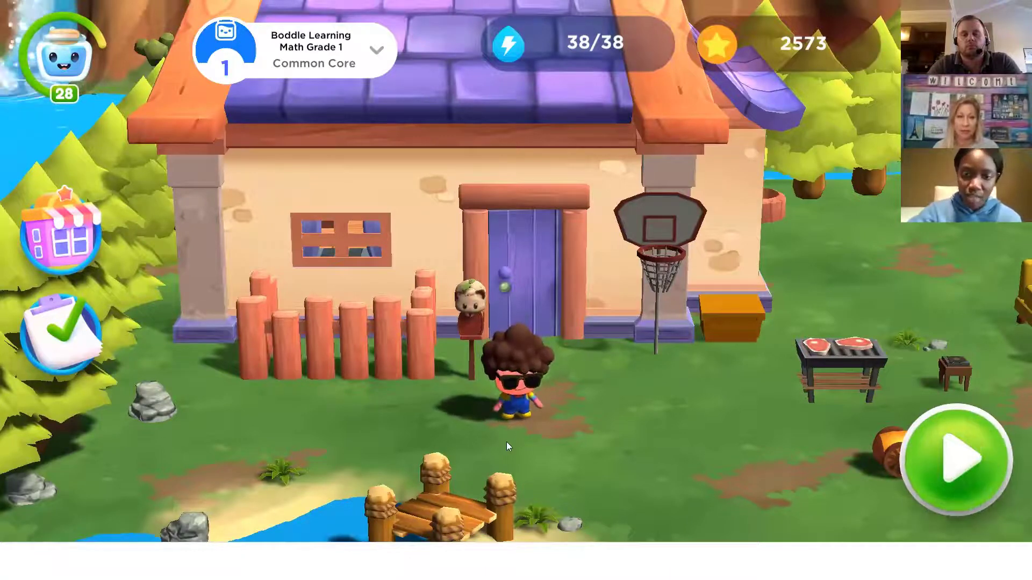
pyautogui.click(607, 464)
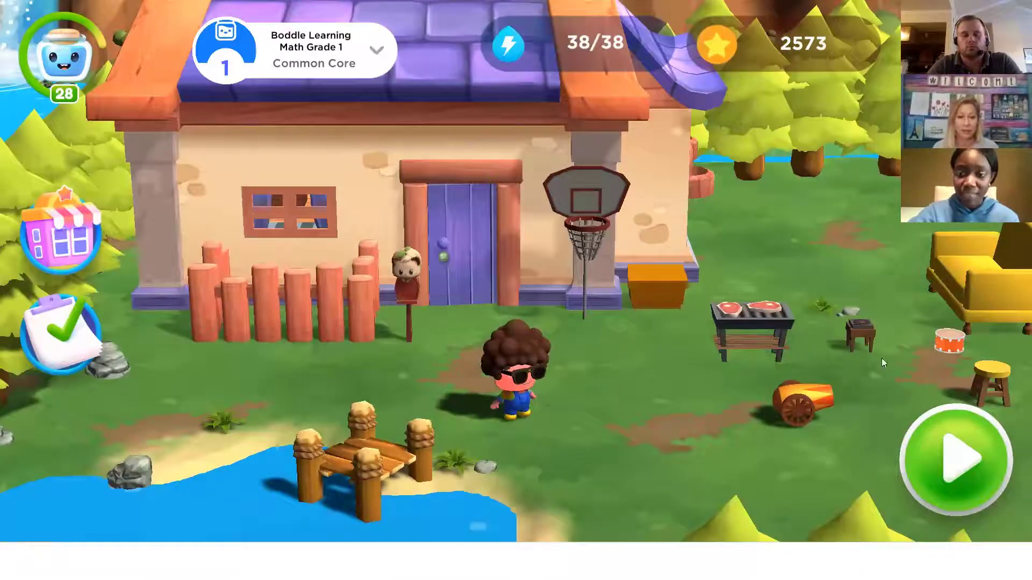
pyautogui.click(800, 500)
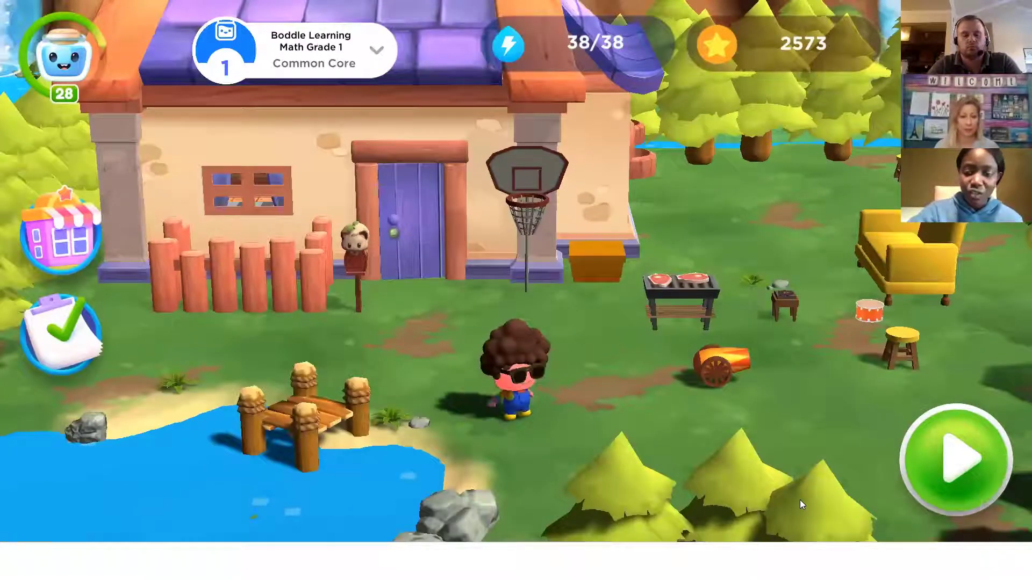
pyautogui.click(965, 462)
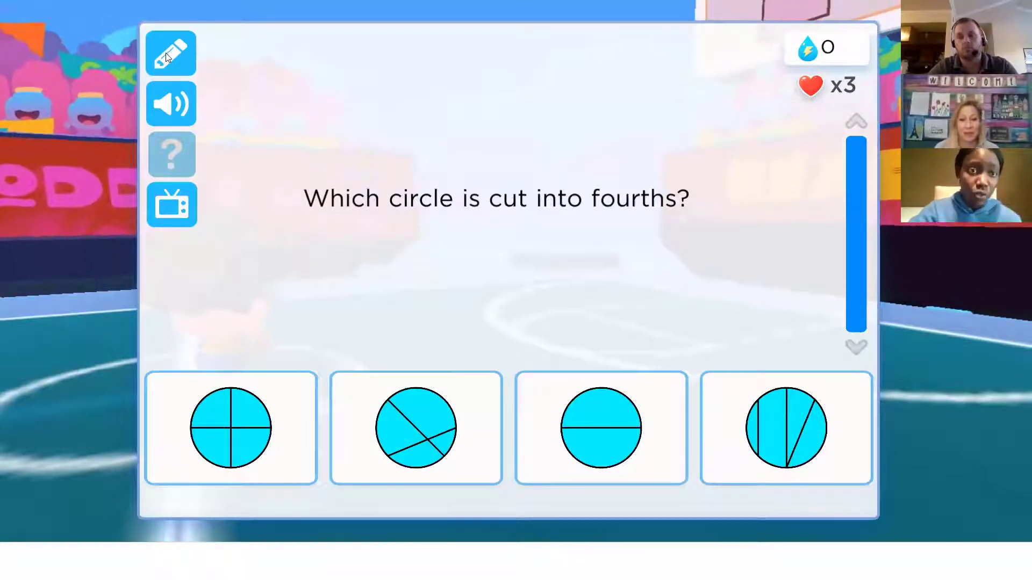
# Step: Scribble pencil marks over the fourths question, then answer with the circle cut in half
pyautogui.click(166, 52)
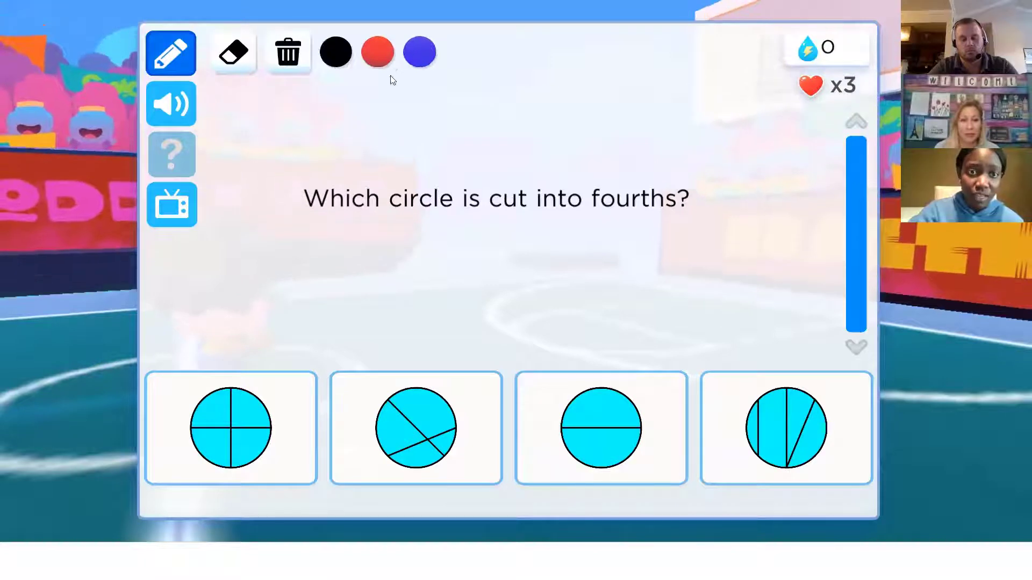
pyautogui.moveTo(421, 189); pyautogui.dragTo(466, 219)
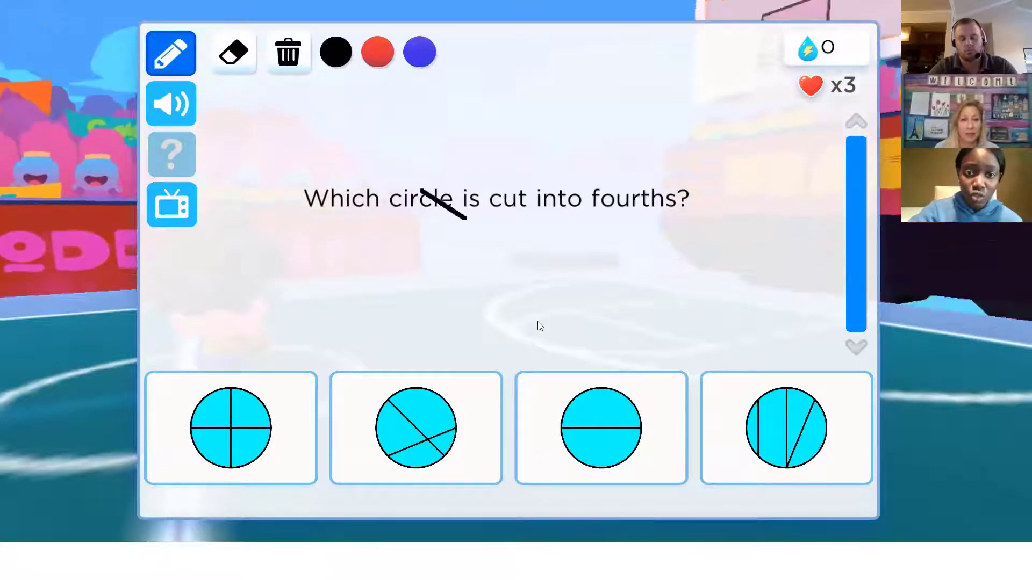
pyautogui.moveTo(538, 323); pyautogui.dragTo(540, 310)
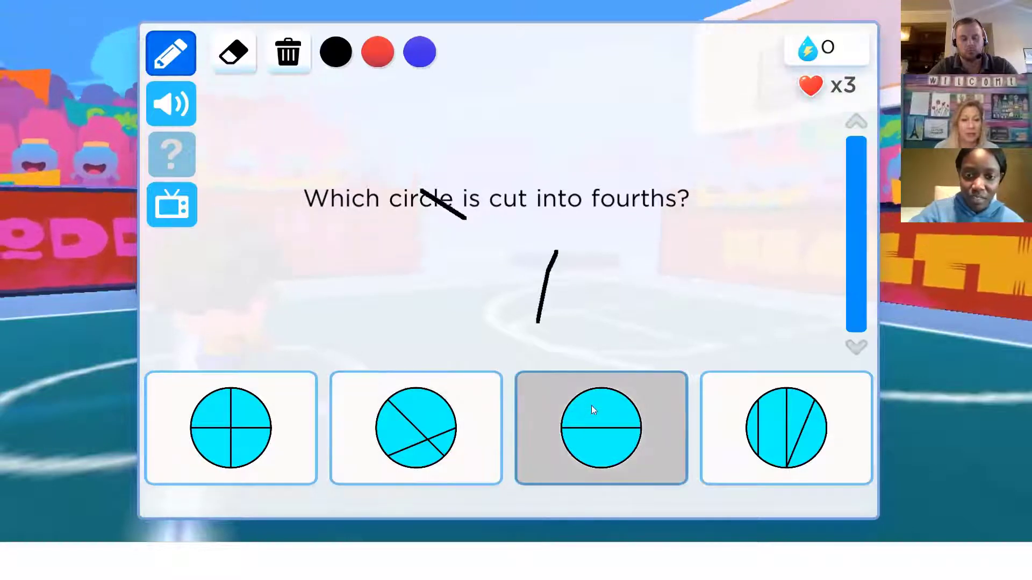
pyautogui.click(592, 402)
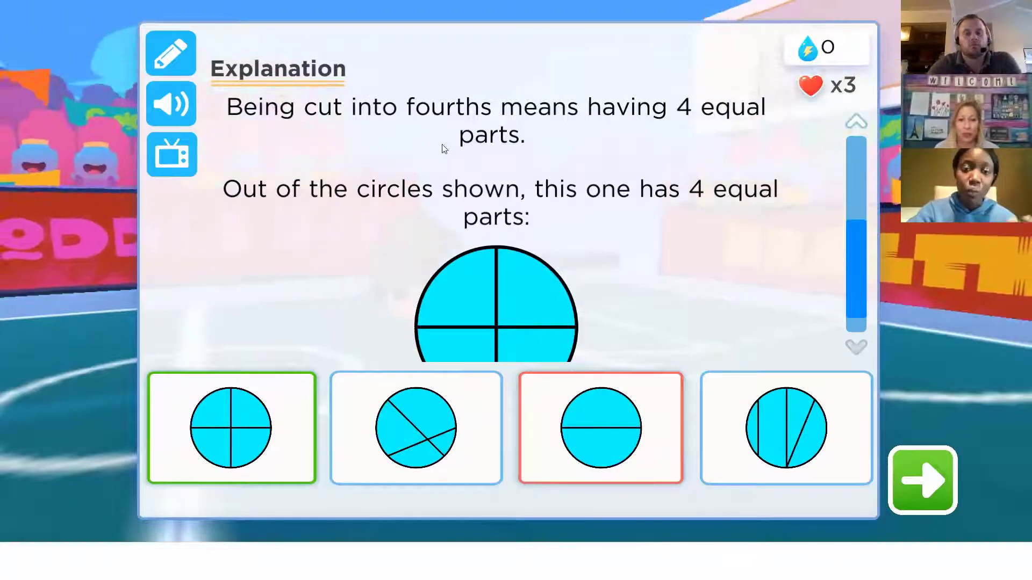
pyautogui.scroll(-1, 479, 252)
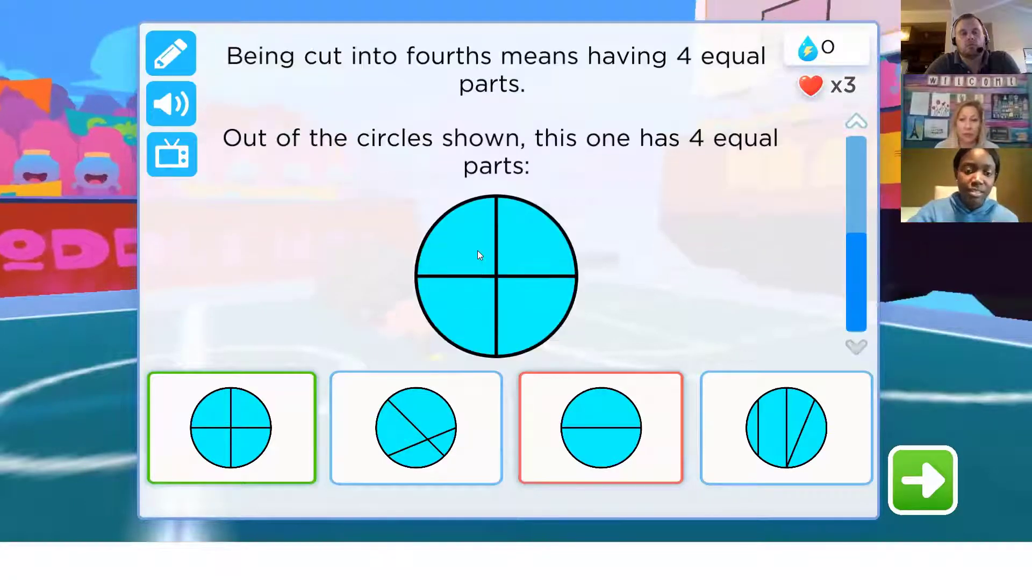
pyautogui.scroll(2, 479, 255)
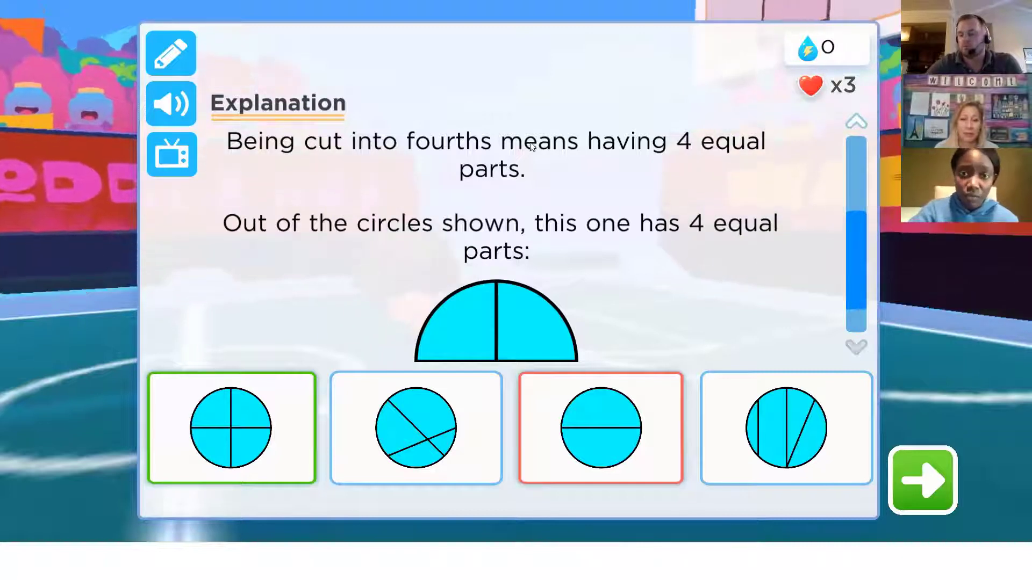
# Step: Watch the video lesson on halves, fourths and eighths, then close it
pyautogui.click(165, 163)
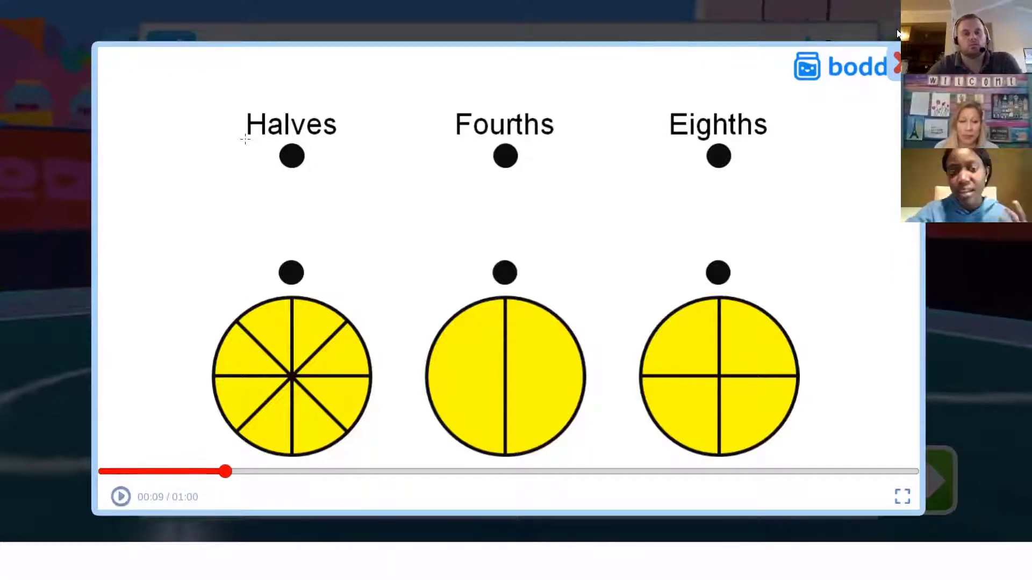
pyautogui.click(892, 60)
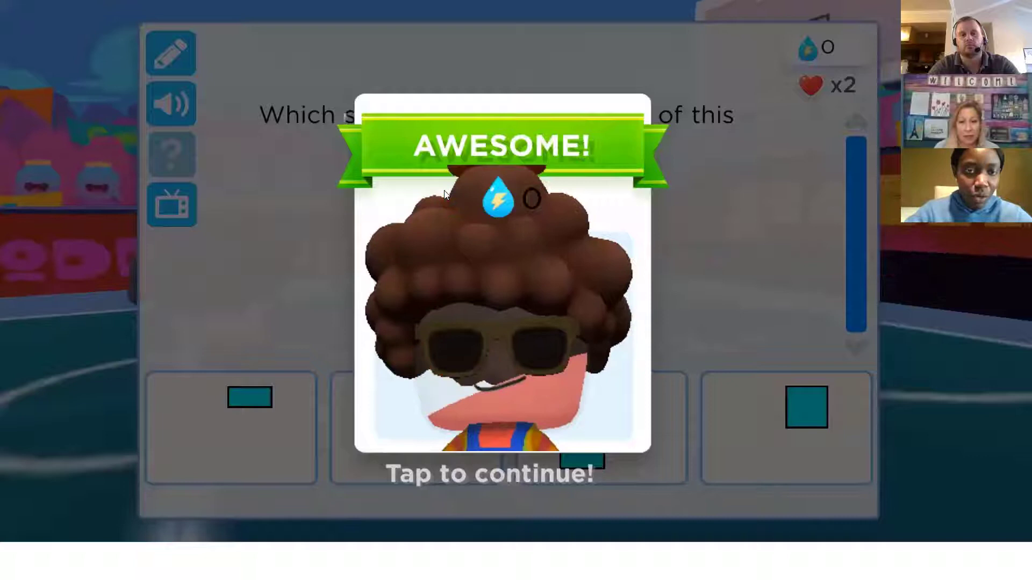
# Step: Leave the reward card, show the Grade 2 class's Curriculum page in Boddle LMS, and bring up the Boddle tab's options
pyautogui.click(444, 190)
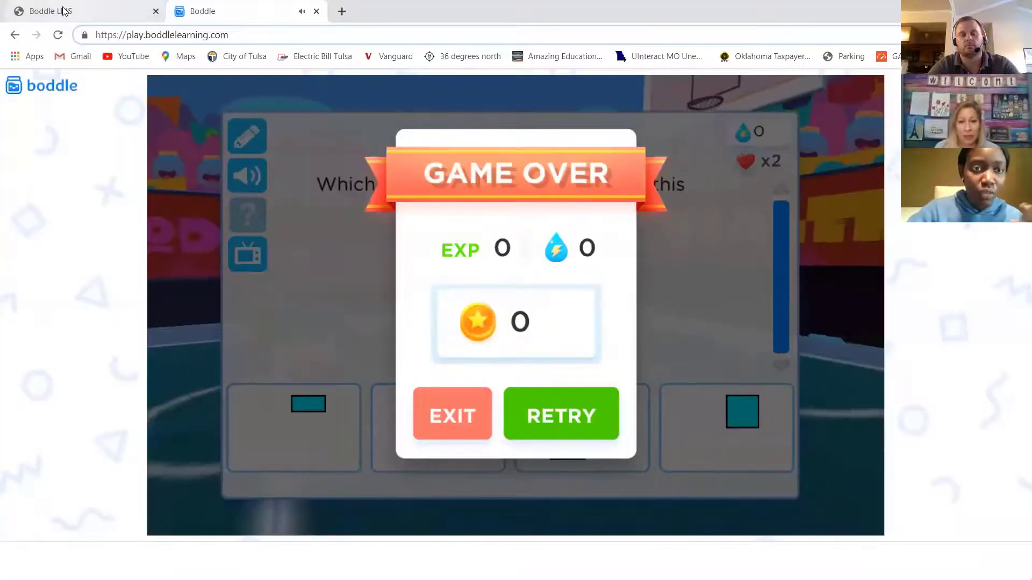
pyautogui.click(51, 11)
pyautogui.click(380, 410)
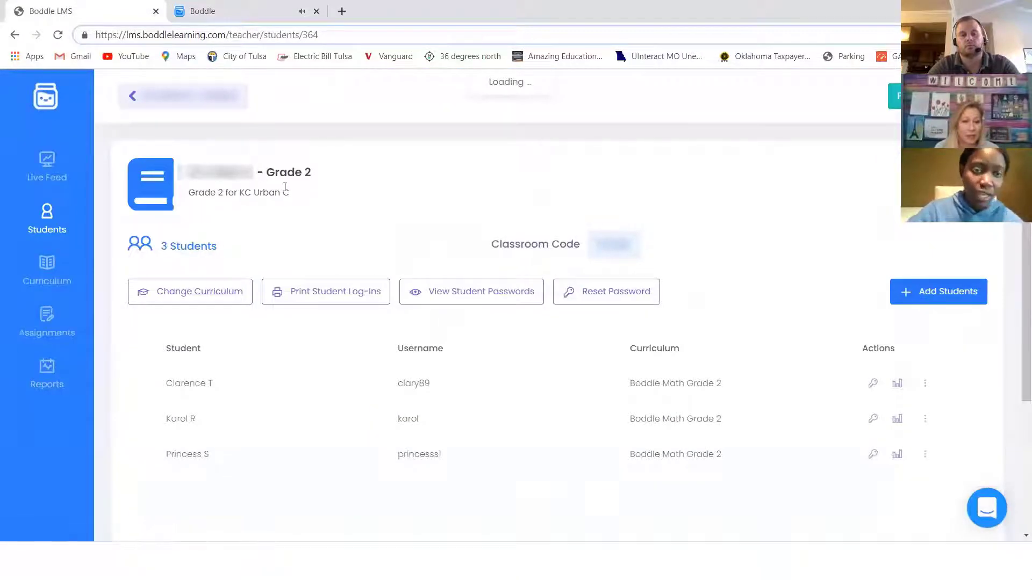
pyautogui.click(49, 279)
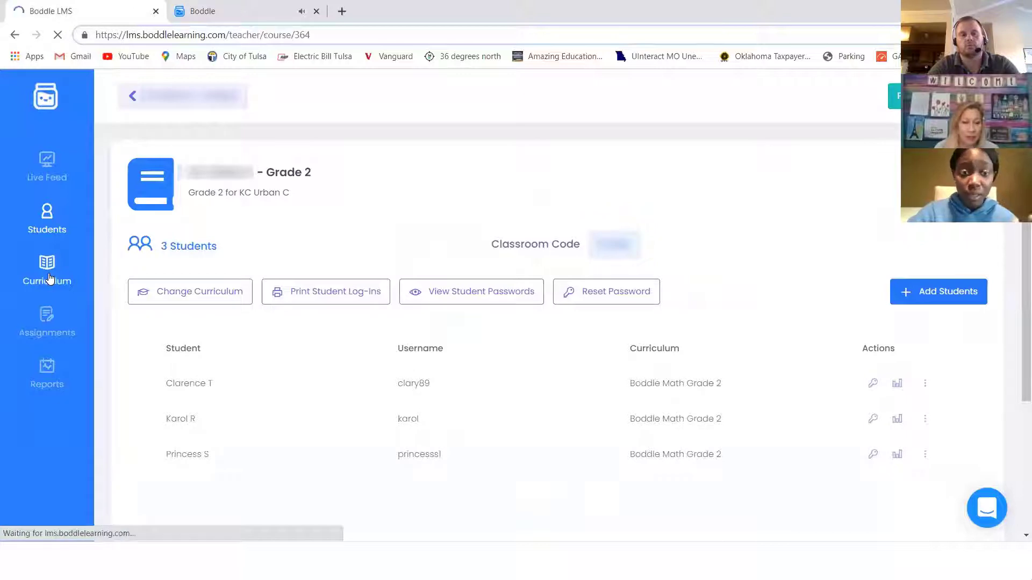
pyautogui.moveTo(233, 329)
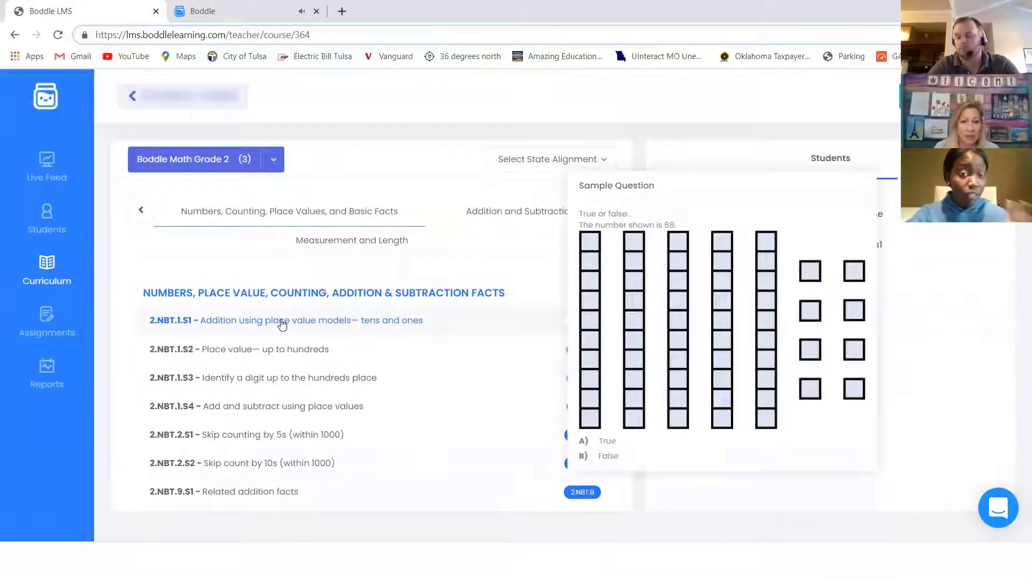
pyautogui.rightClick(262, 15)
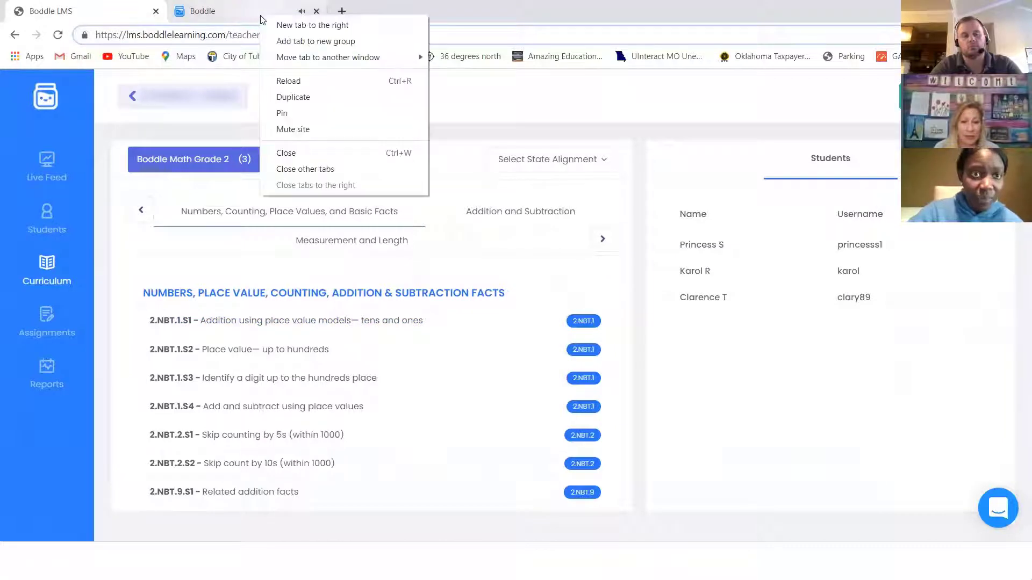
# Step: Mute the Boddle tab and start a new assignment for the first student
pyautogui.click(297, 130)
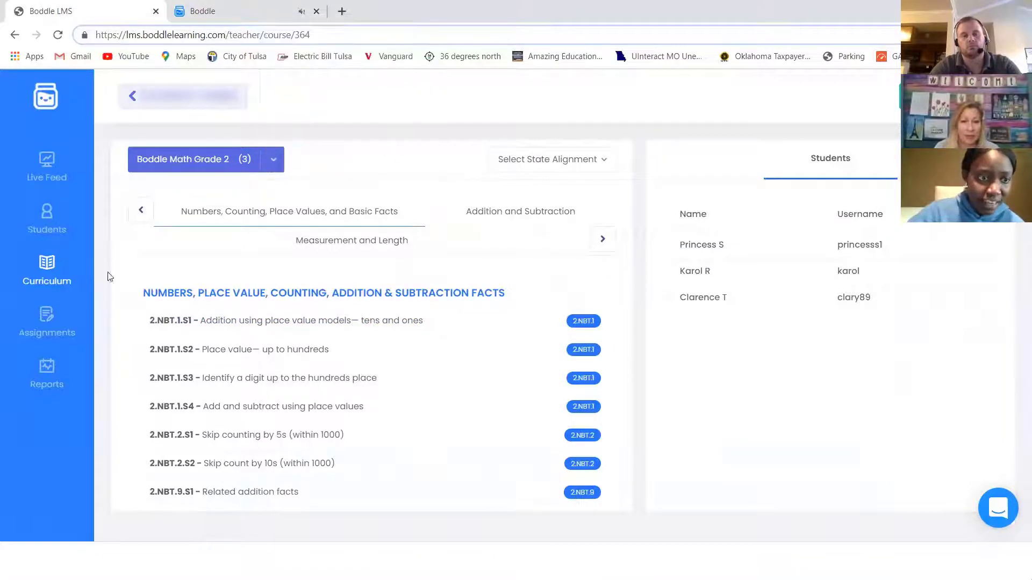
pyautogui.click(45, 329)
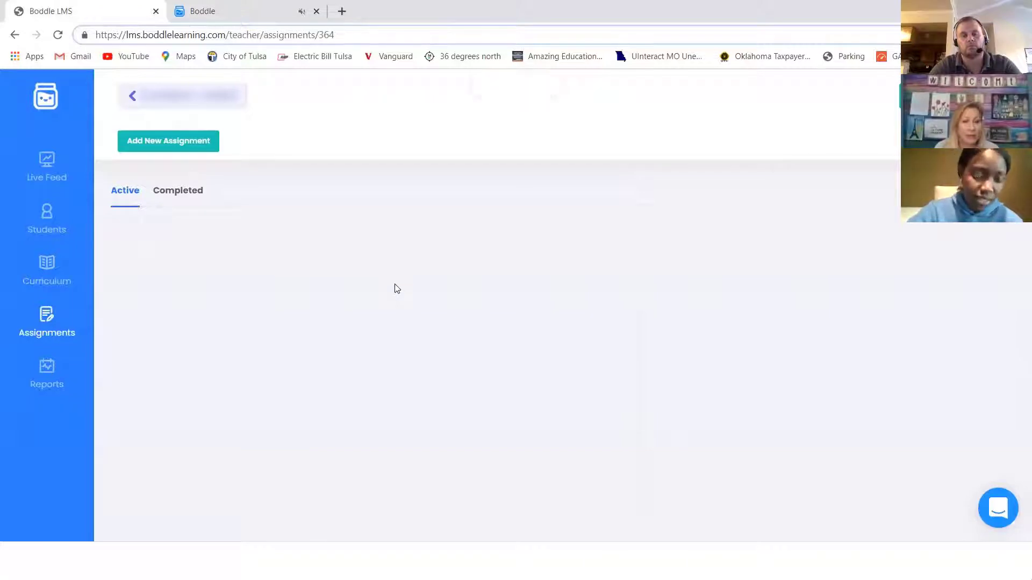
pyautogui.click(173, 141)
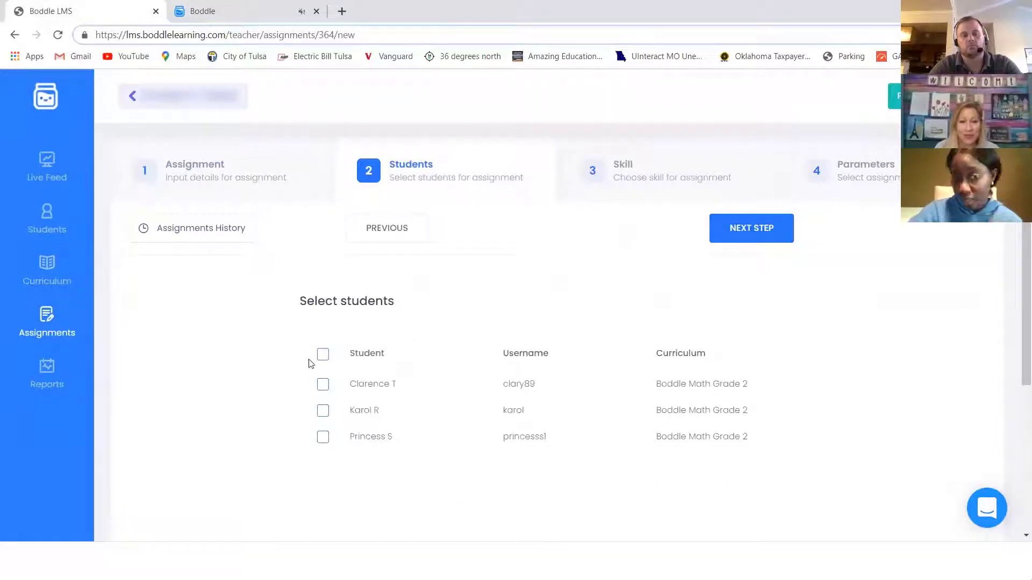
pyautogui.click(323, 384)
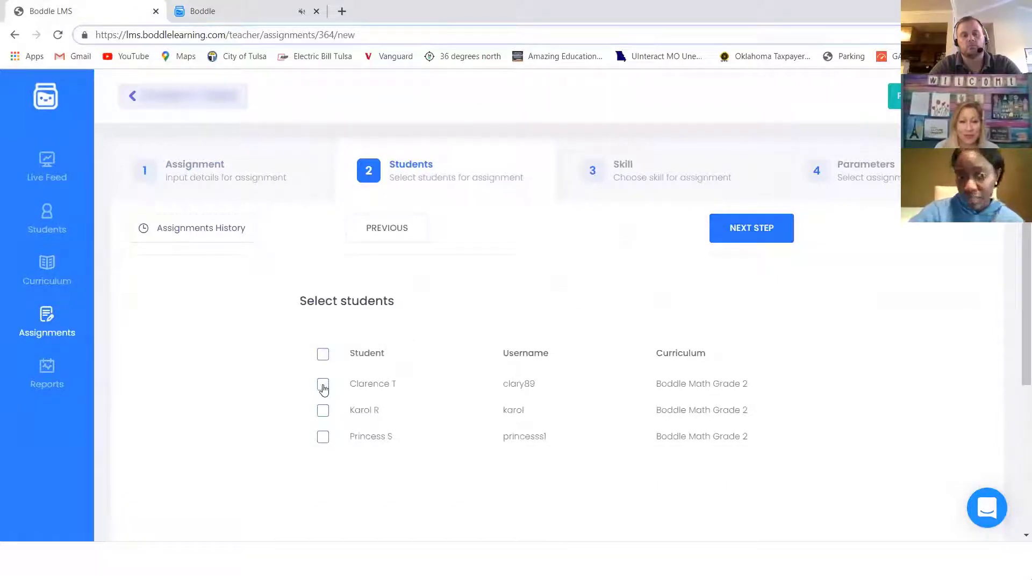
pyautogui.click(750, 230)
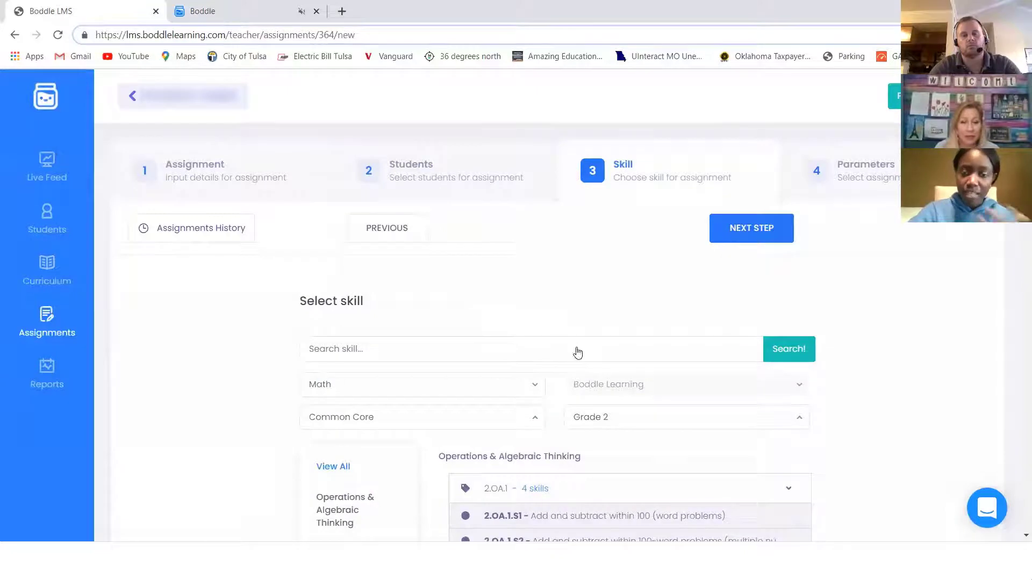
# Step: Search skills for 'fractions', filter to Grade 3, and choose 3.NF.1.S1 and 3.NF.2.S1
pyautogui.scroll(-2, 577, 352)
pyautogui.scroll(1, 430, 283)
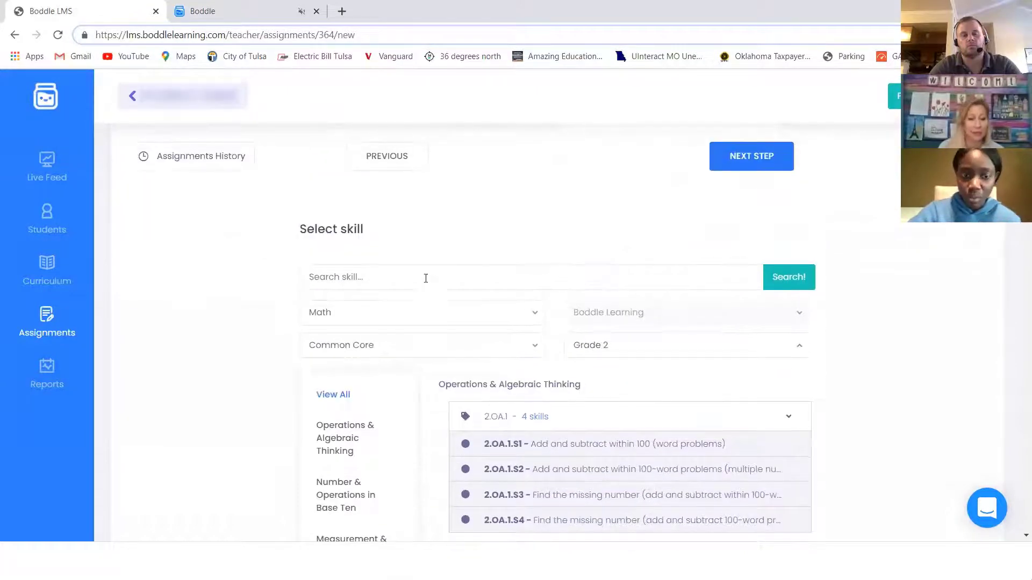
pyautogui.click(426, 277)
pyautogui.write('fraction')
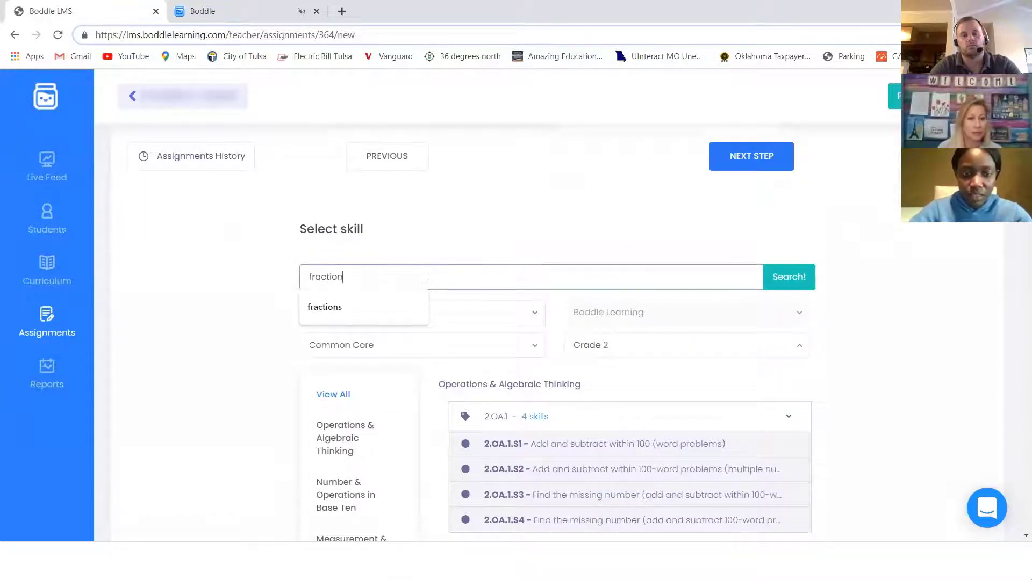
pyautogui.write('s')
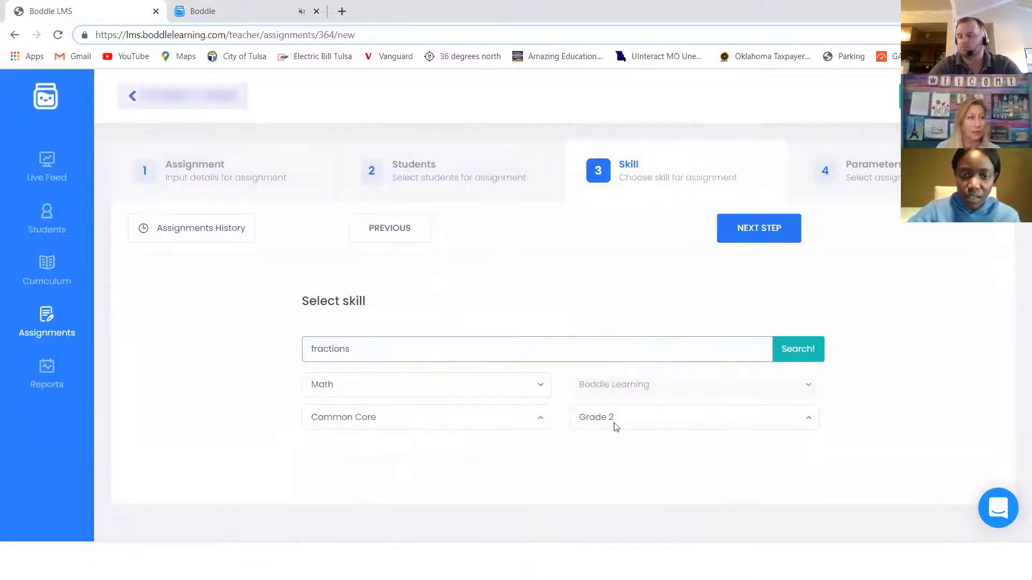
pyautogui.click(616, 427)
pyautogui.click(611, 283)
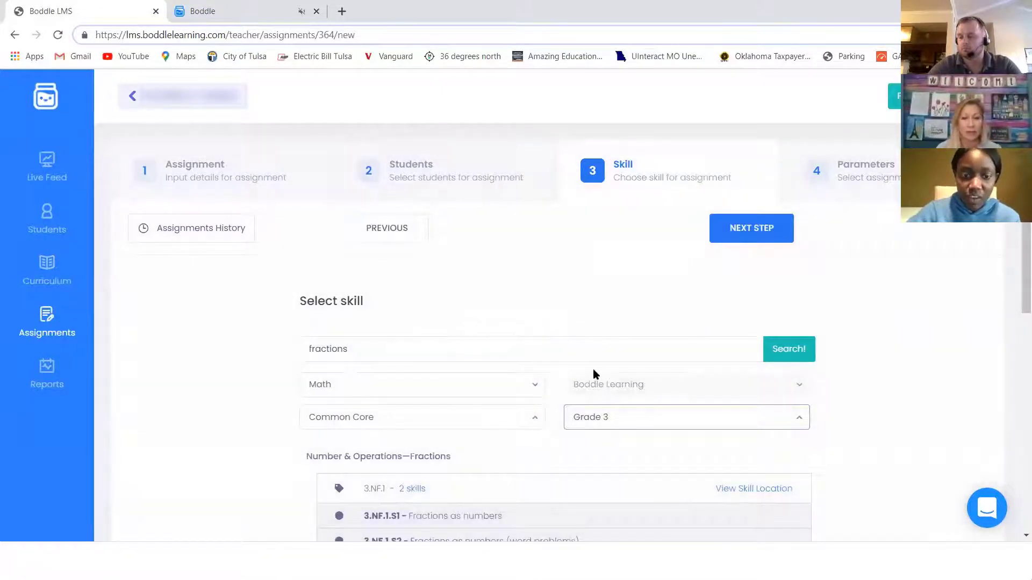
pyautogui.scroll(-7, 593, 370)
pyautogui.scroll(3, 466, 254)
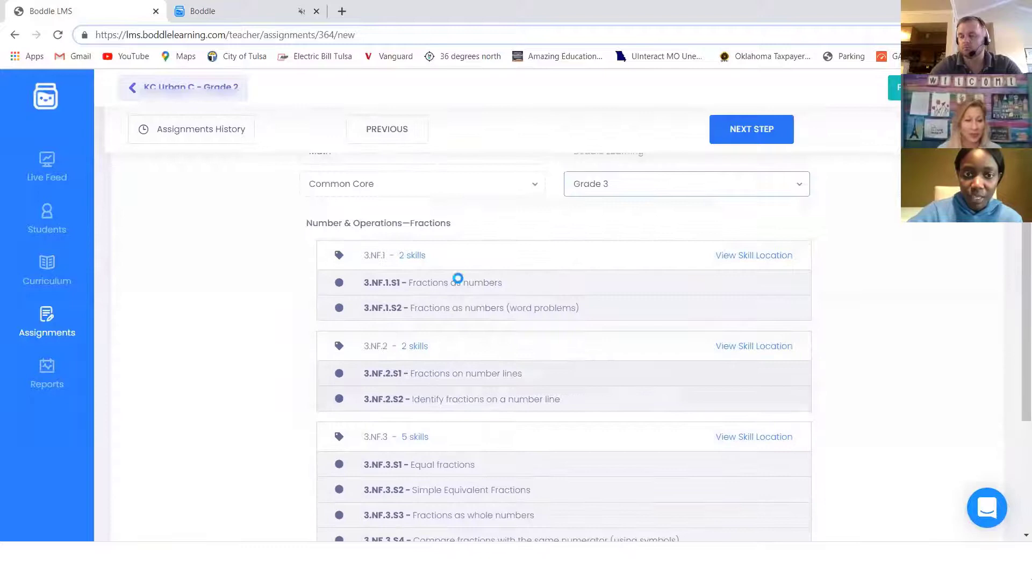
pyautogui.click(451, 284)
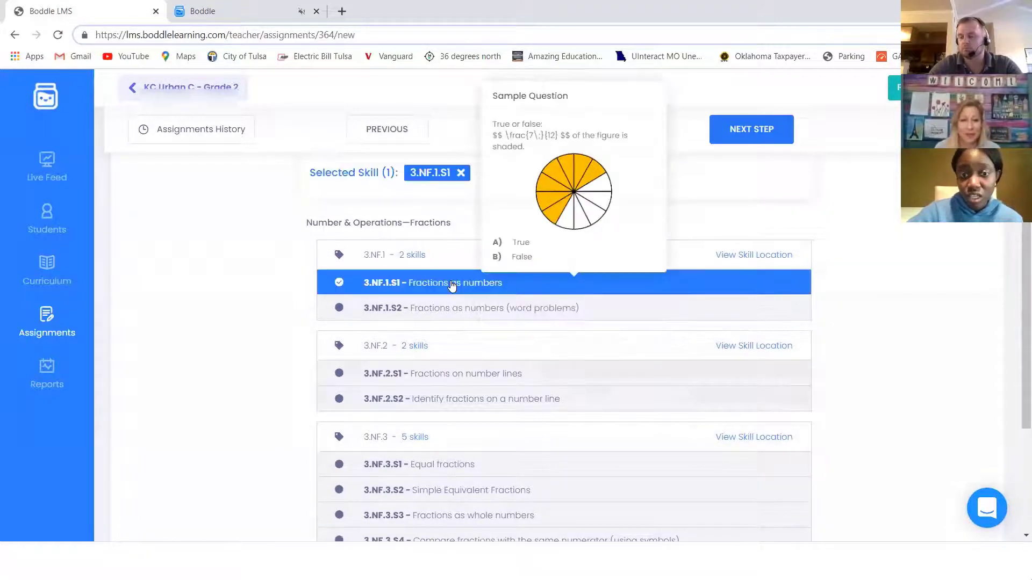
pyautogui.scroll(-4, 521, 379)
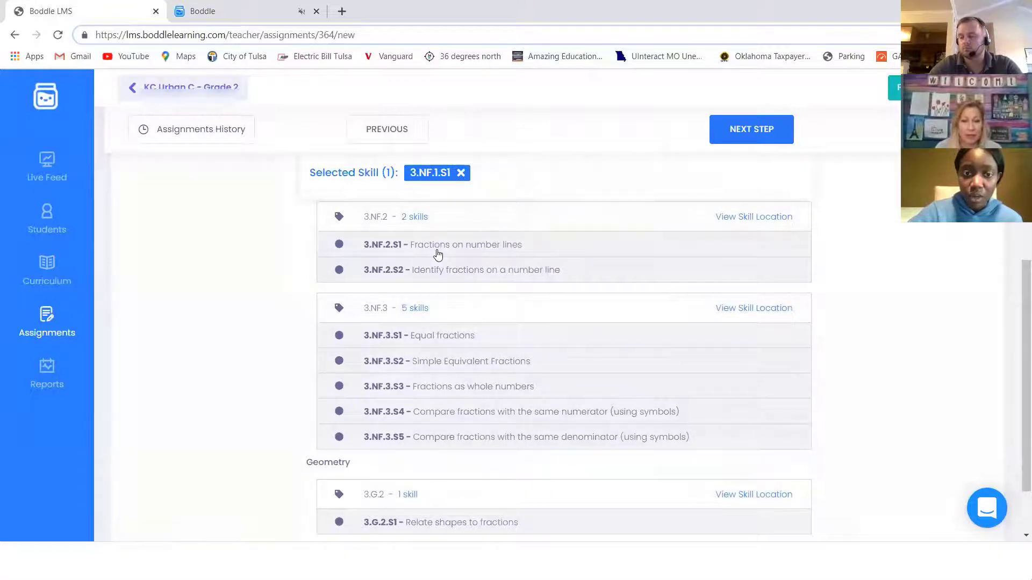
pyautogui.scroll(2, 436, 250)
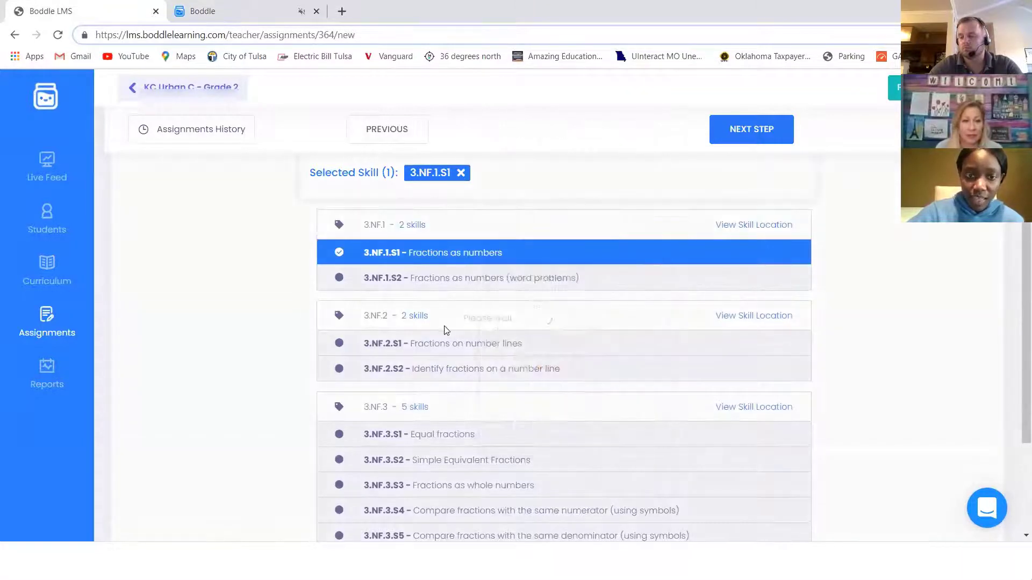
pyautogui.click(557, 344)
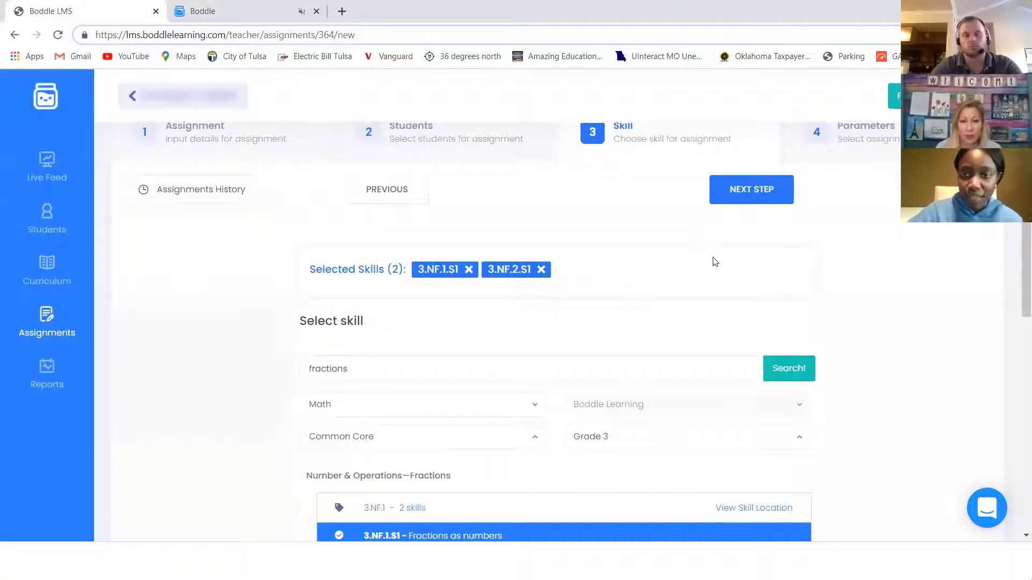
# Step: Submit the 24-question fractions assignment and expand the 01/05/2021 entry to show student progress
pyautogui.click(746, 187)
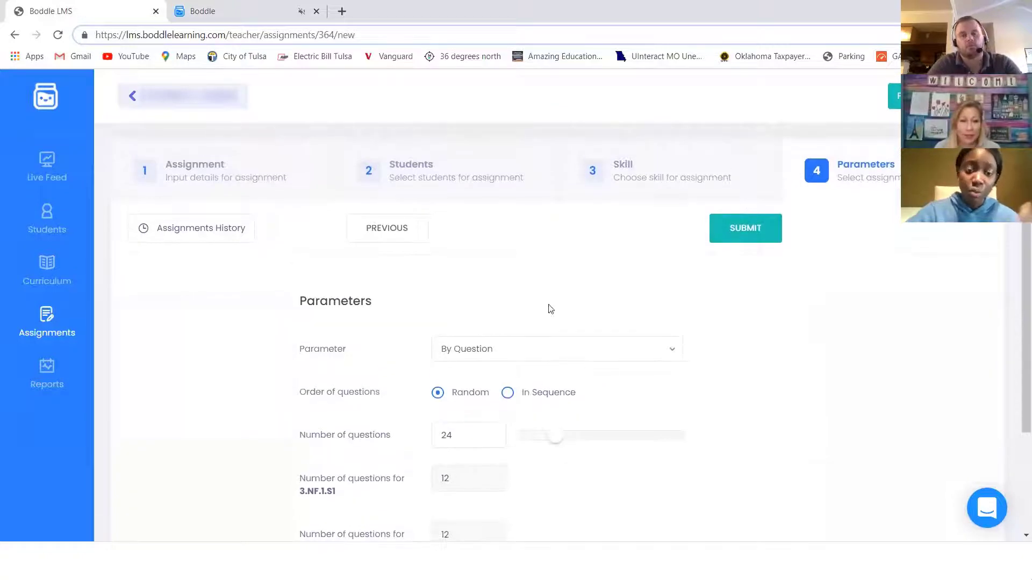
pyautogui.scroll(-2, 490, 357)
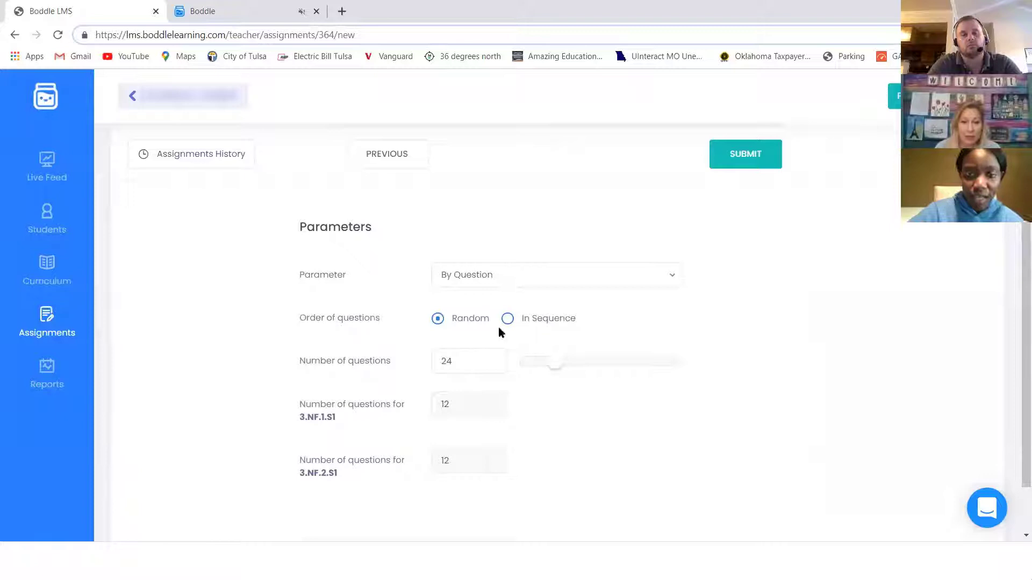
pyautogui.scroll(2, 585, 368)
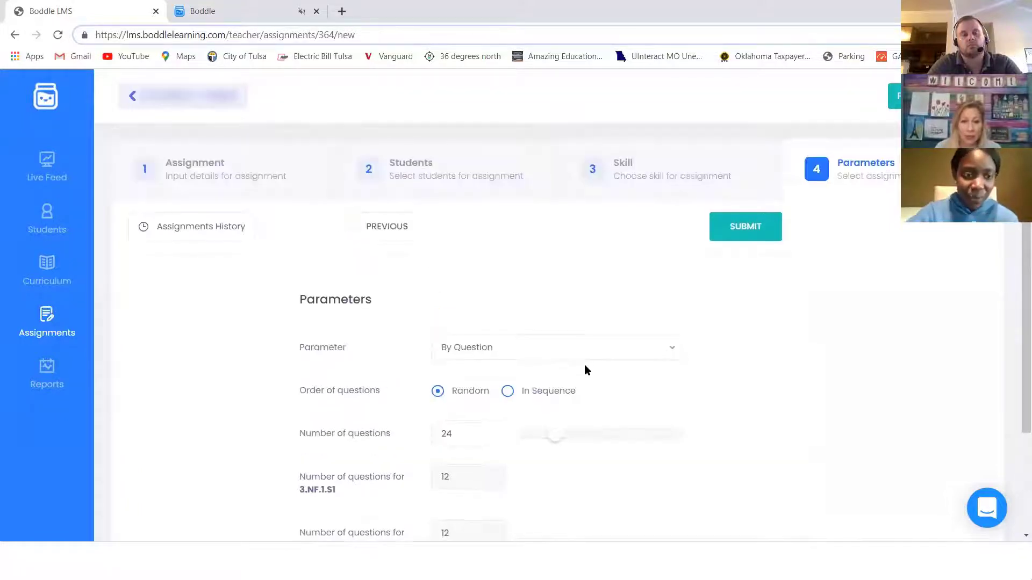
pyautogui.click(732, 218)
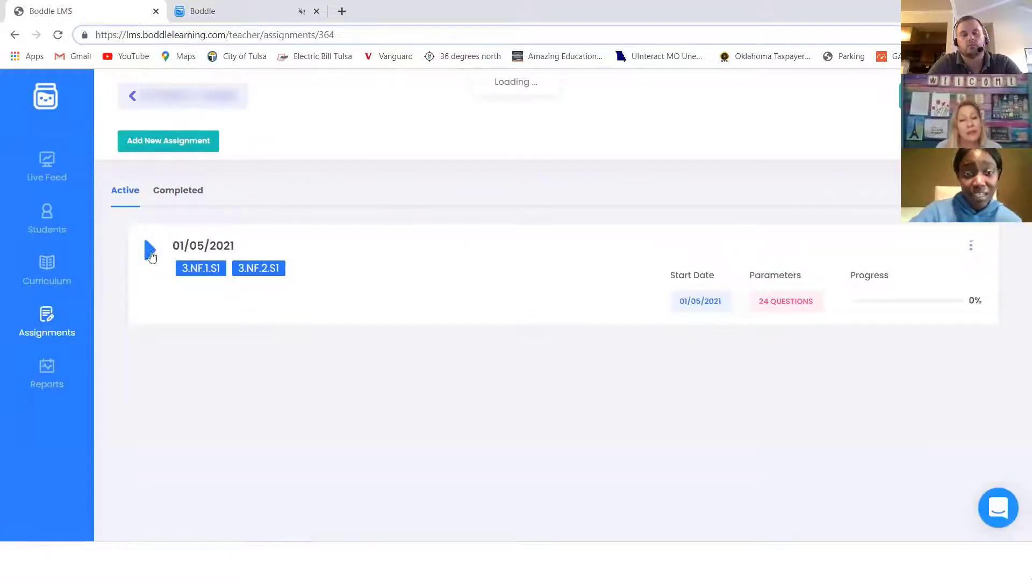
pyautogui.click(151, 251)
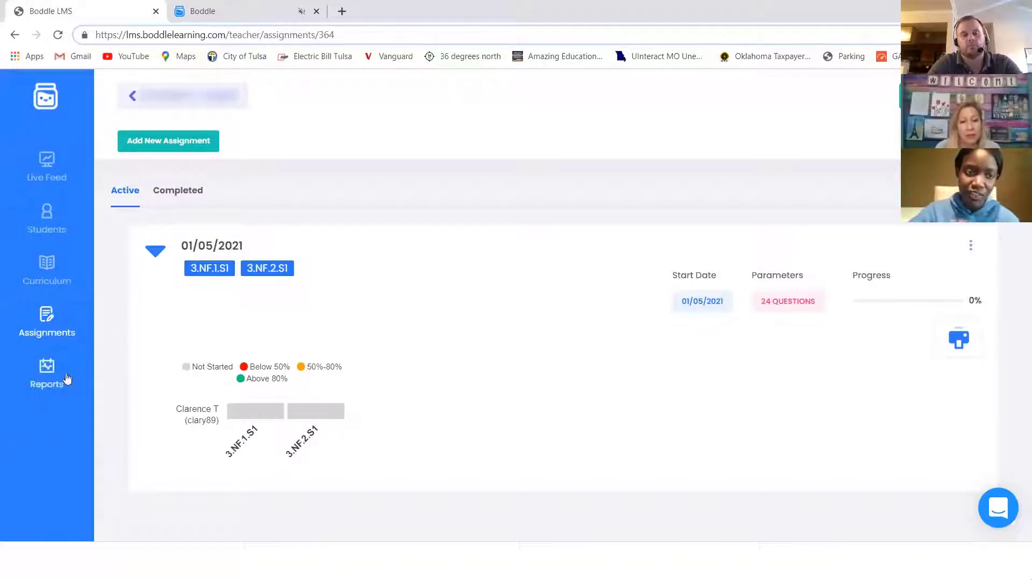
# Step: Open the Learning Gaps report and highlight the 2.NBT.5.S4 skill description in the gap banner
pyautogui.click(36, 378)
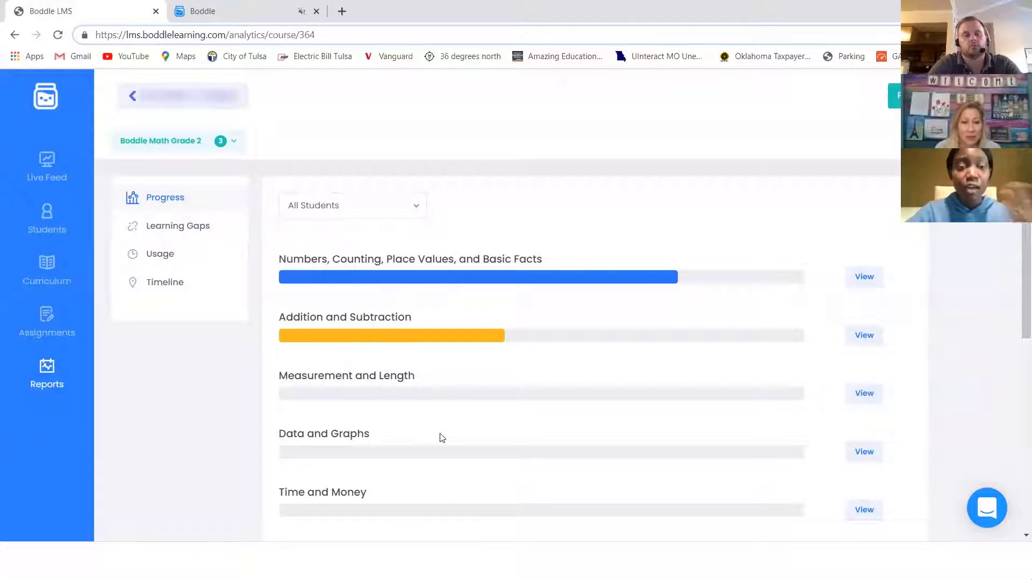
pyautogui.click(168, 227)
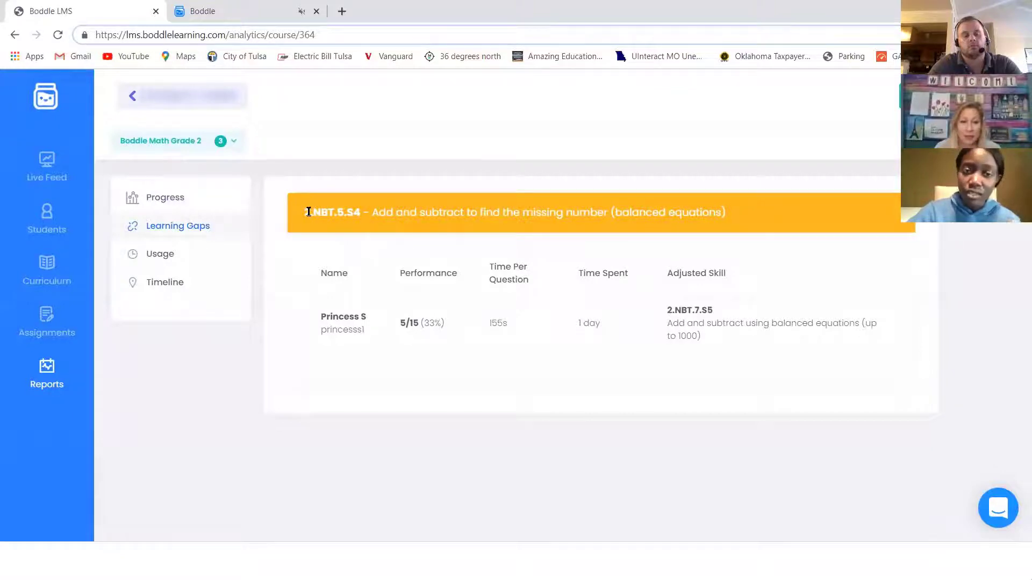
pyautogui.moveTo(309, 212); pyautogui.dragTo(410, 207)
pyautogui.click(413, 207)
pyautogui.moveTo(679, 315)
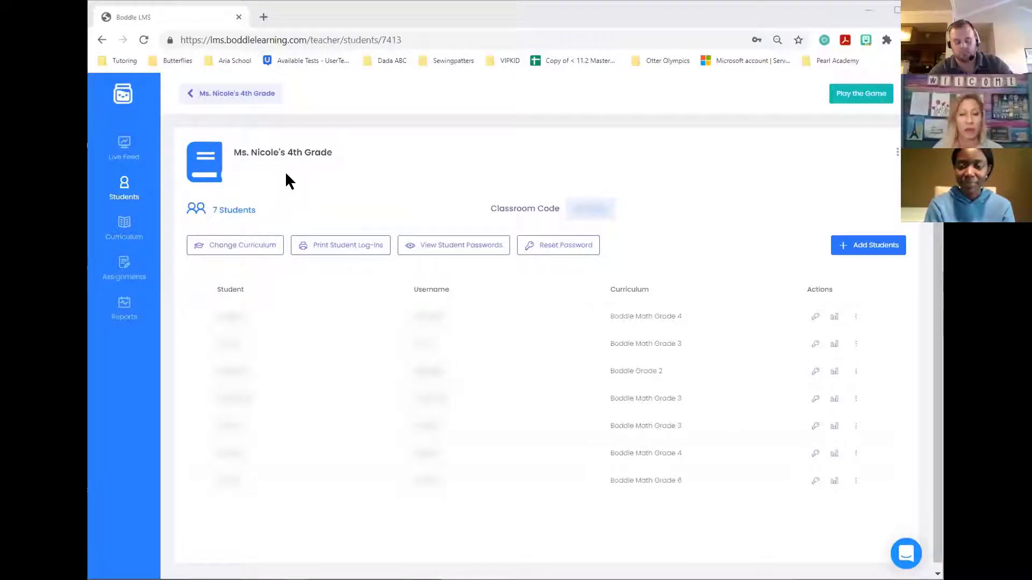
pyautogui.click(258, 249)
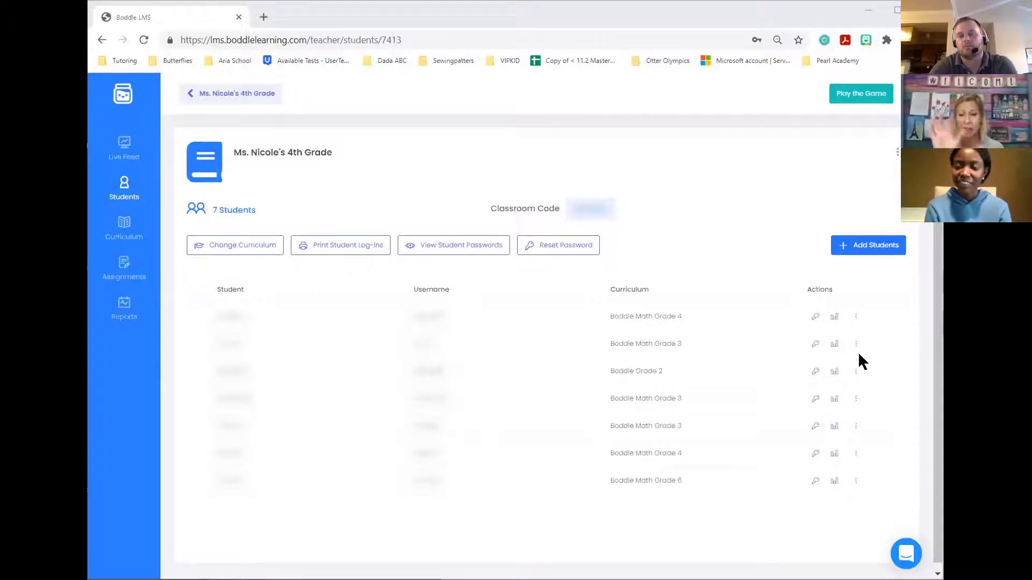
# Step: Open a student's Response History report from the roster's bar-chart Actions icon
pyautogui.click(836, 319)
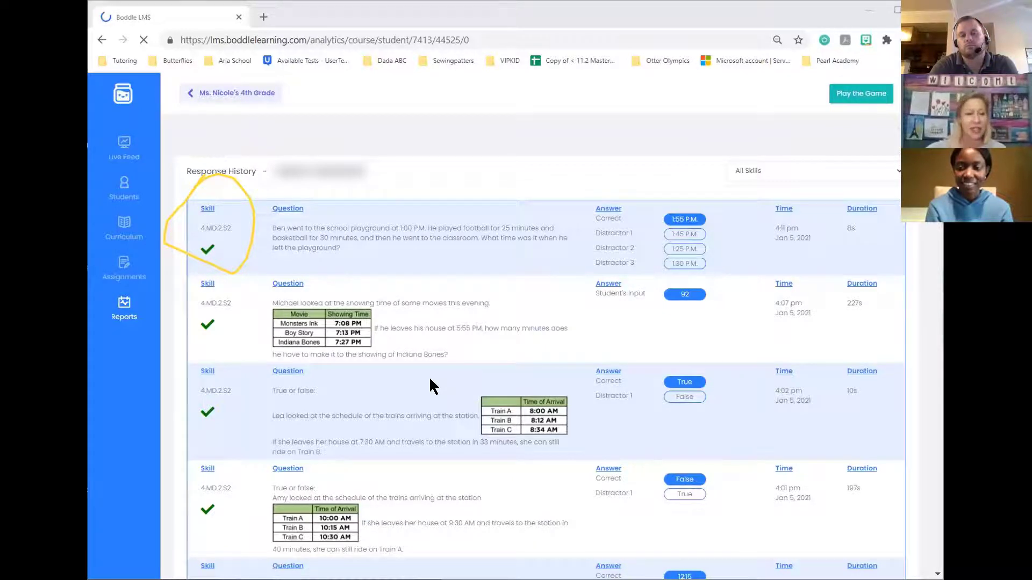
# Step: Scroll through the Response History, highlight the first answer's time and duration, and start annotating
pyautogui.scroll(-10, 431, 380)
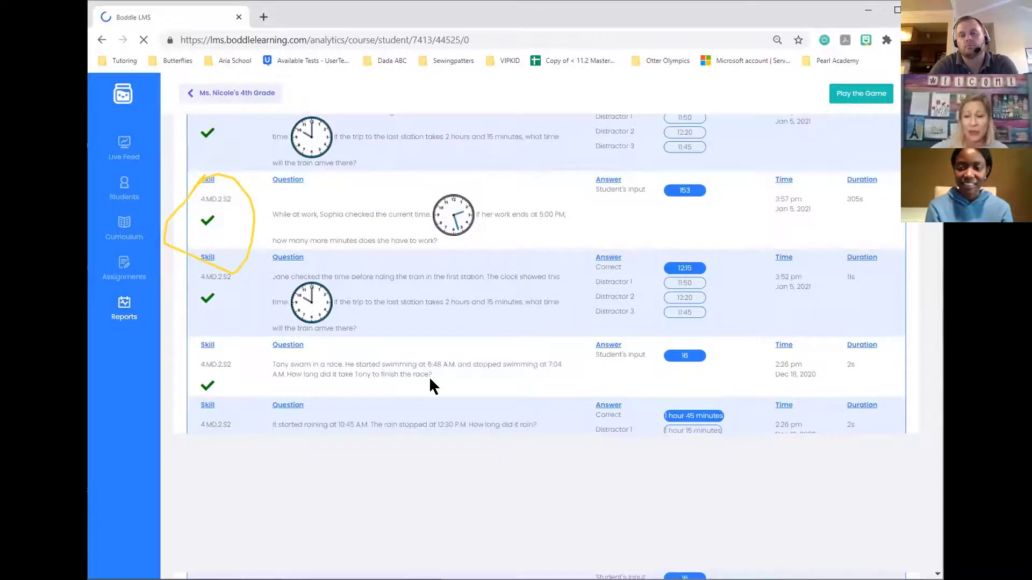
pyautogui.scroll(-5, 429, 377)
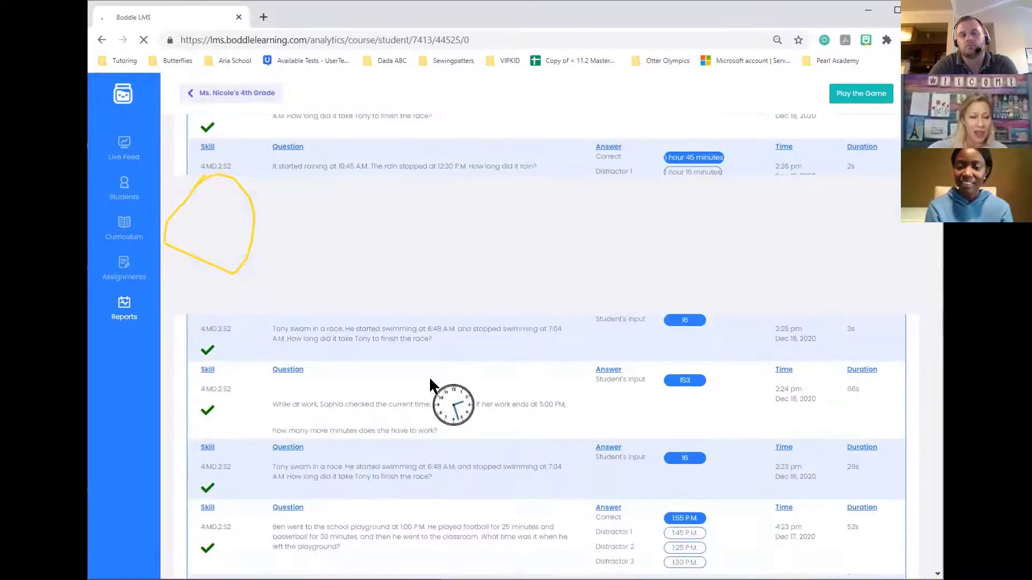
pyautogui.scroll(-5, 429, 377)
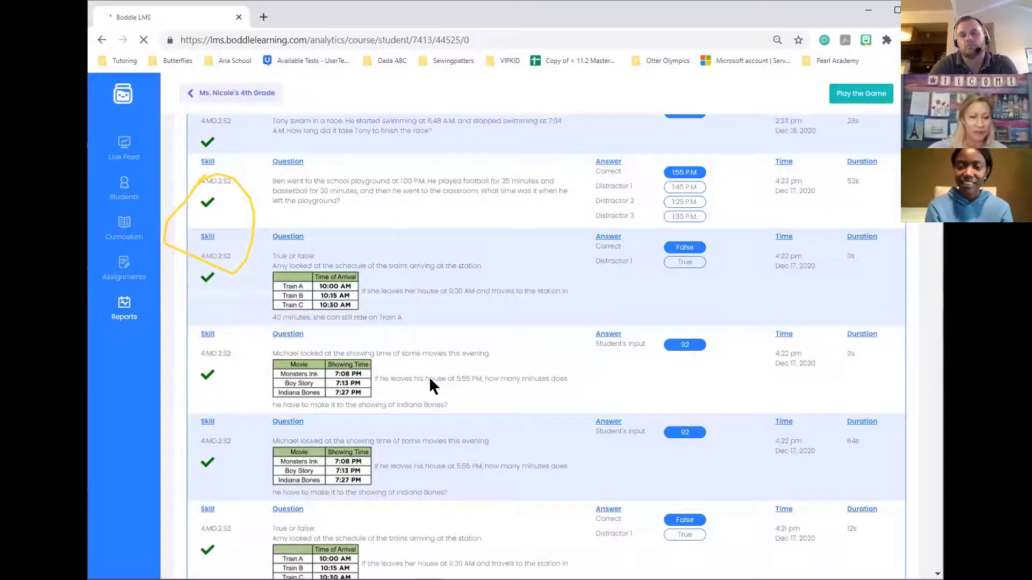
pyautogui.scroll(15, 429, 377)
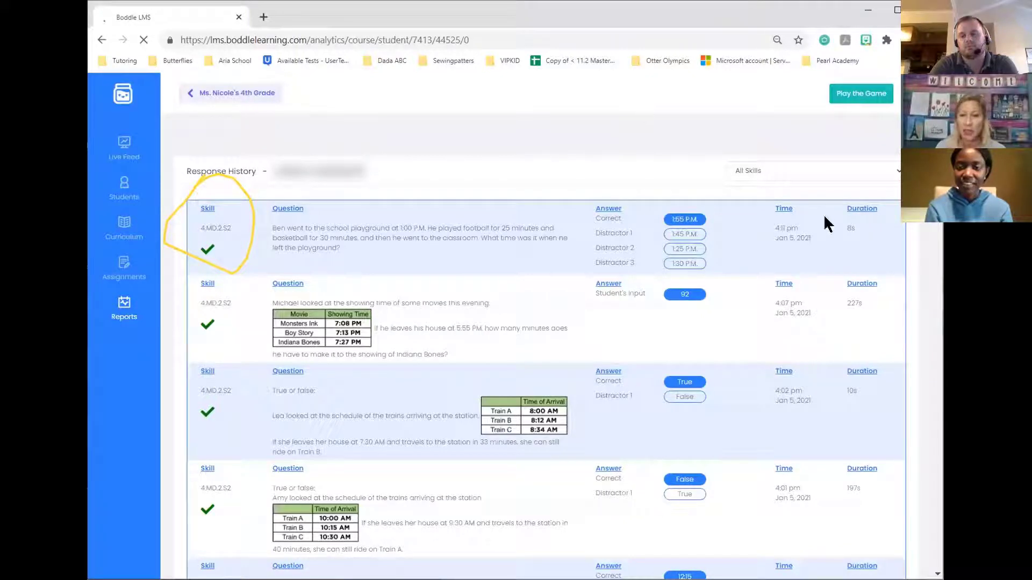
pyautogui.tripleClick(890, 239)
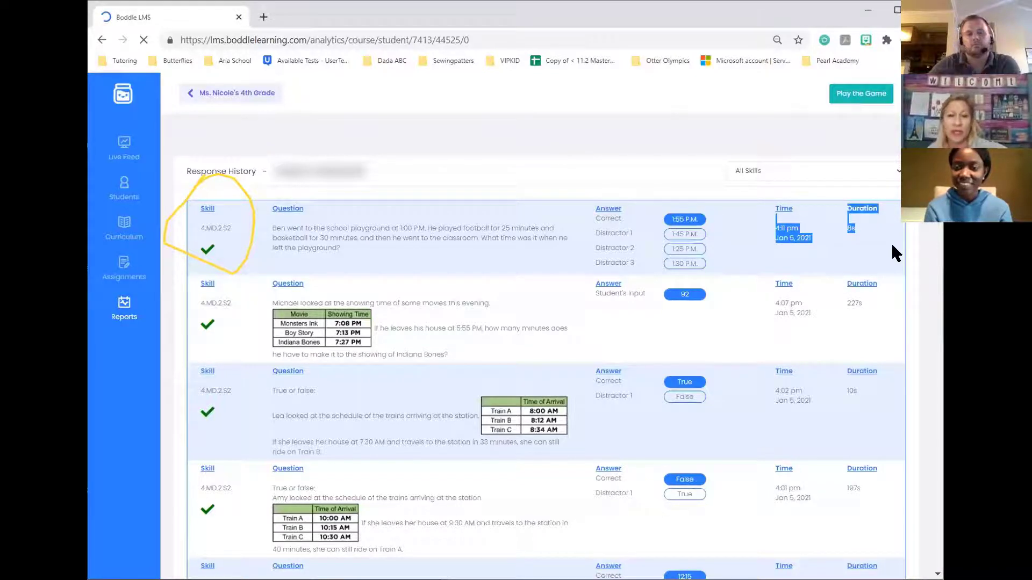
pyautogui.click(509, 79)
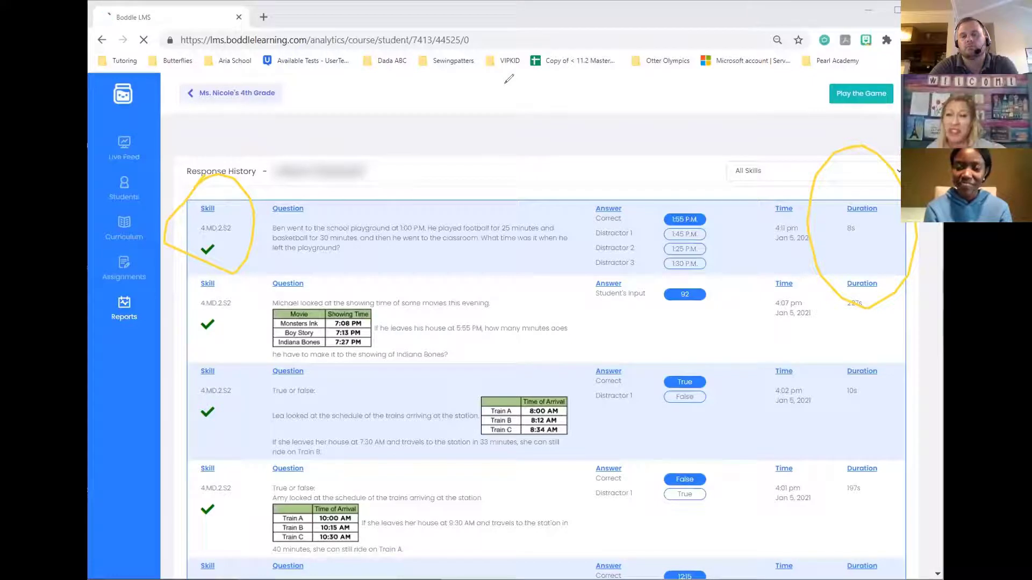
pyautogui.click(727, 66)
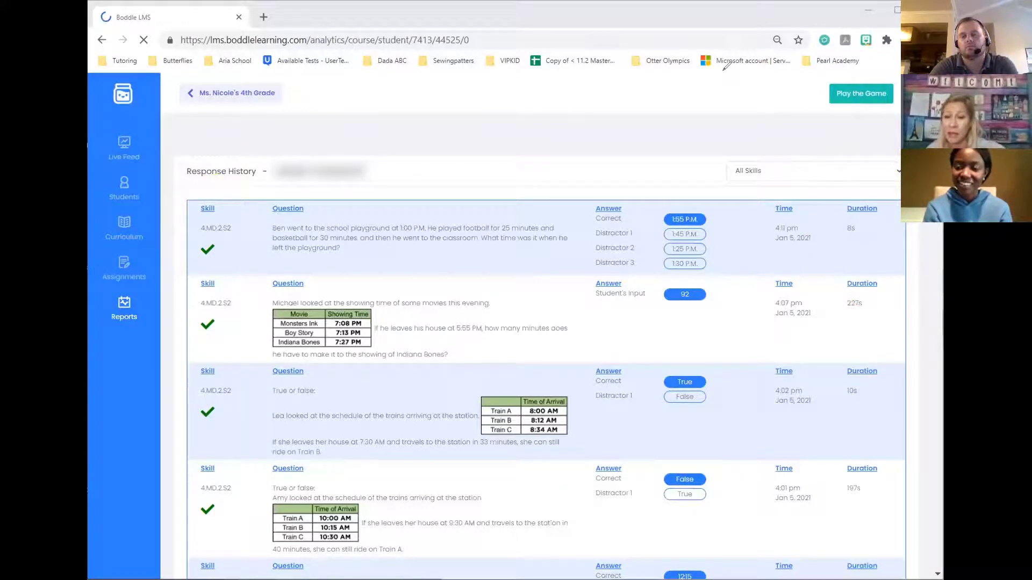